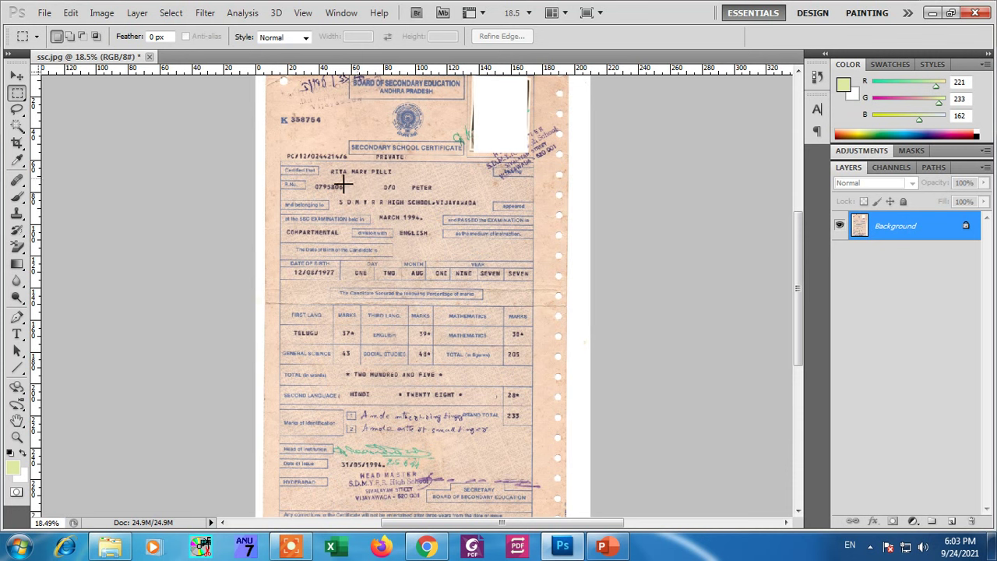
Step: Zoom in toward the name line on the certificate
scroll(374, 216, up, 1)
scroll(374, 215, up, 1)
scroll(373, 216, up, 2)
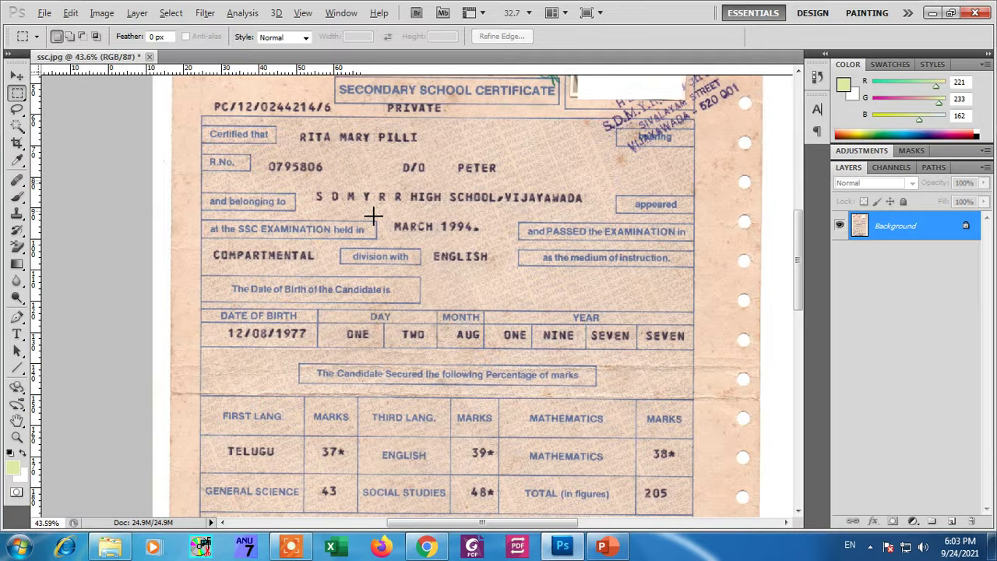
scroll(374, 215, up, 2)
scroll(374, 216, up, 1)
scroll(374, 216, up, 1)
scroll(374, 215, up, 1)
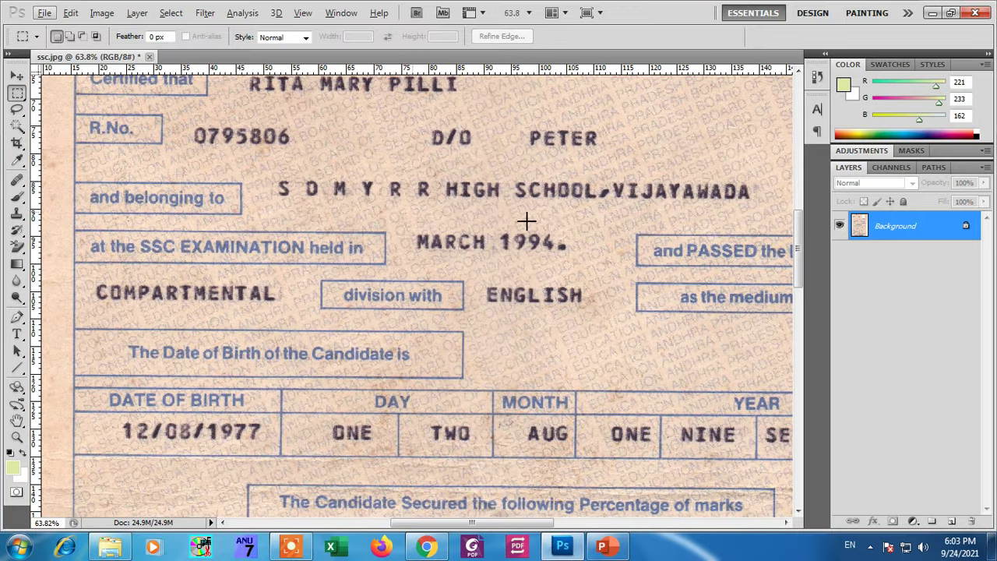
drag(800, 258, 800, 240)
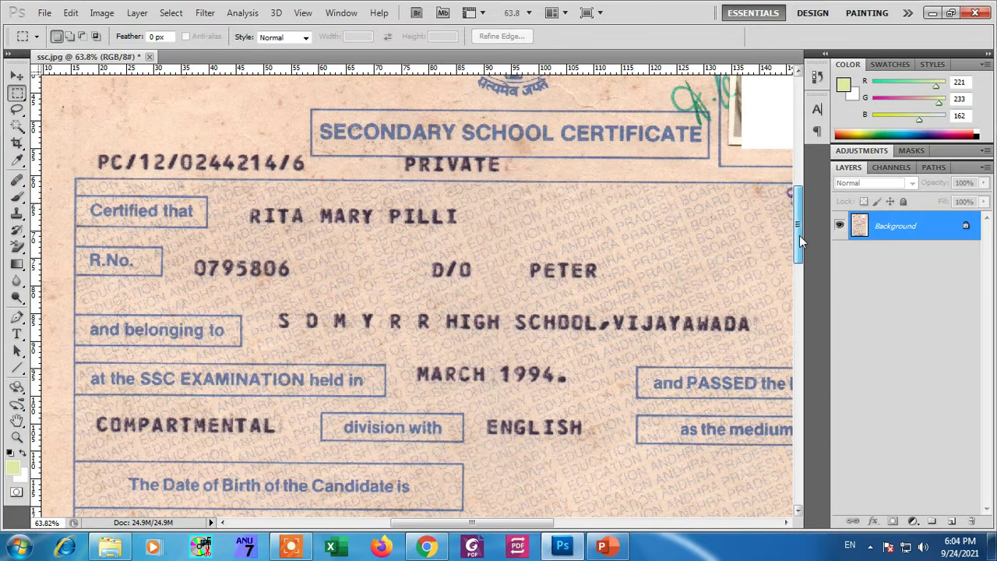
scroll(734, 263, up, 2)
scroll(734, 262, up, 1)
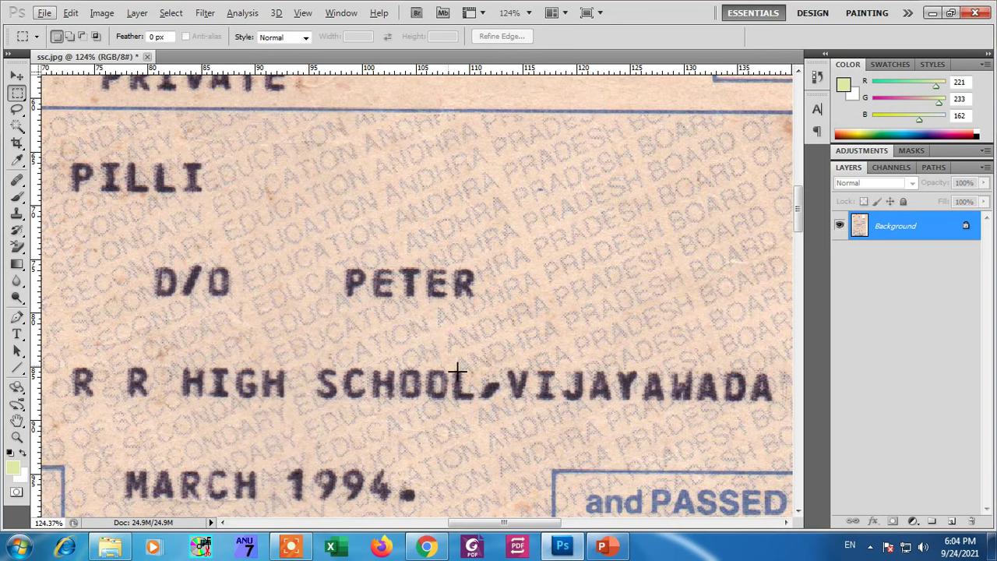
Step: Zoom to 200% on PILLI and draw a rectangular marquee around the surname
drag(525, 523, 463, 530)
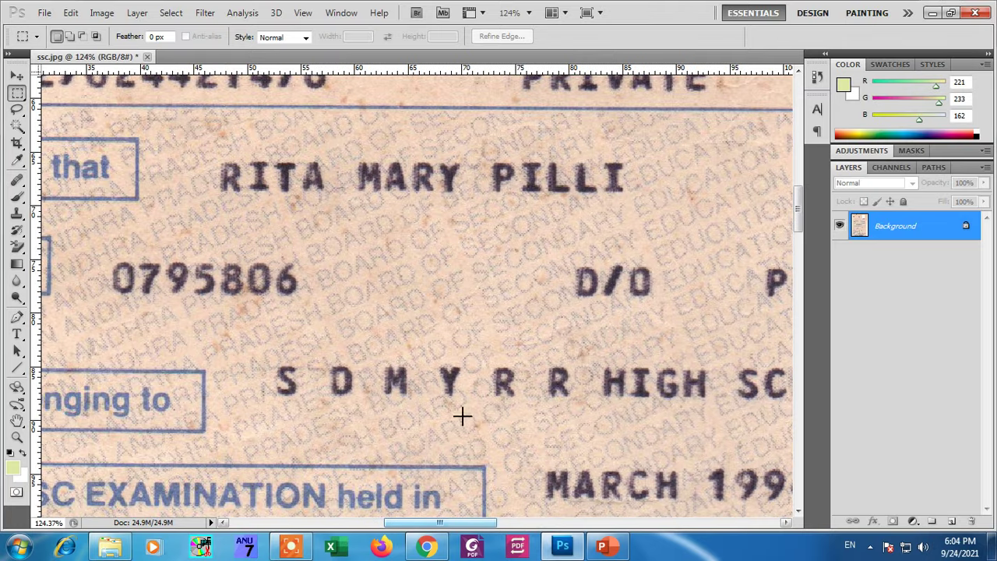
scroll(413, 327, up, 1)
scroll(413, 327, up, 1)
scroll(434, 331, up, 1)
scroll(436, 331, up, 1)
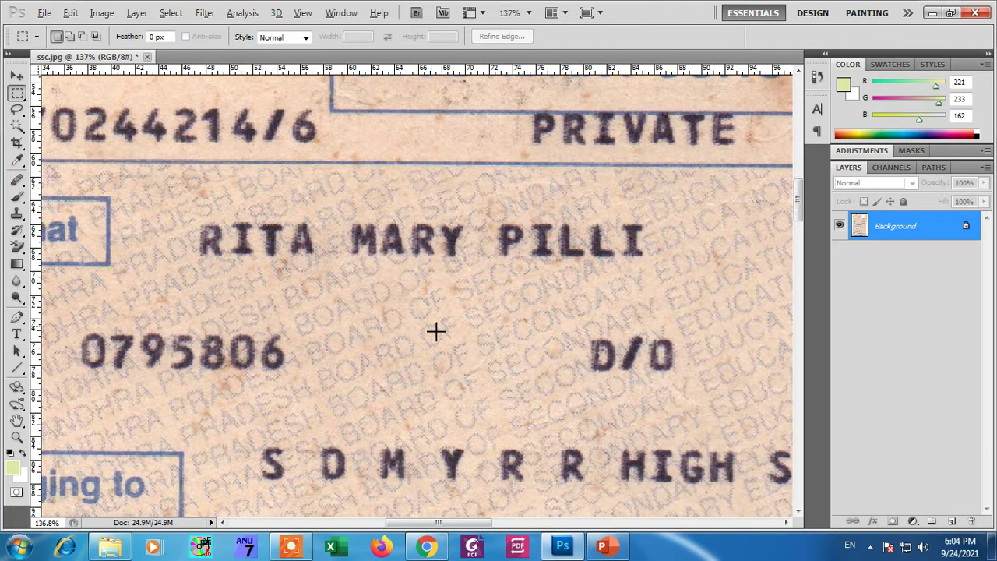
scroll(436, 332, up, 1)
scroll(434, 329, up, 1)
scroll(431, 329, up, 1)
scroll(431, 330, up, 1)
drag(432, 524, 461, 526)
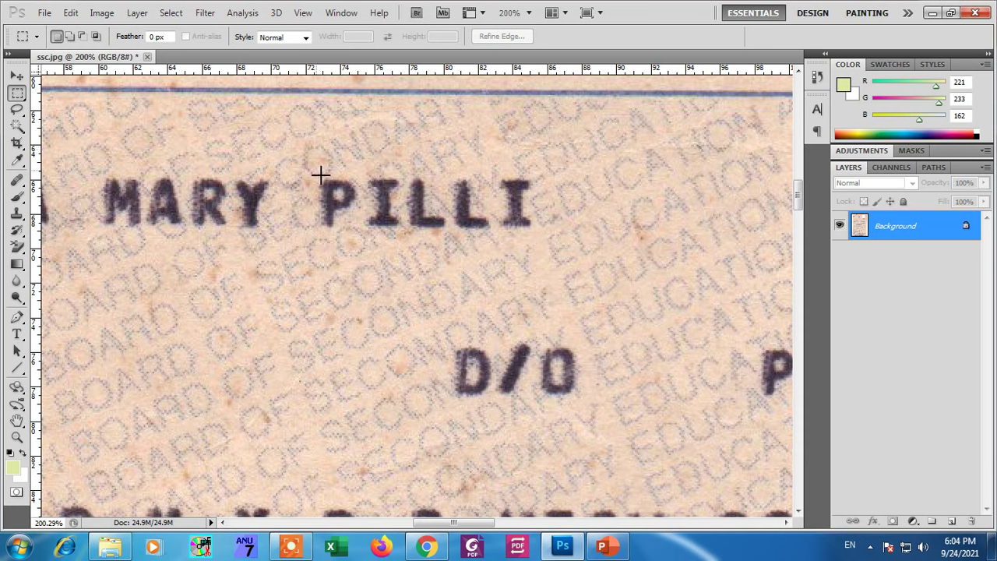
drag(392, 237, 539, 234)
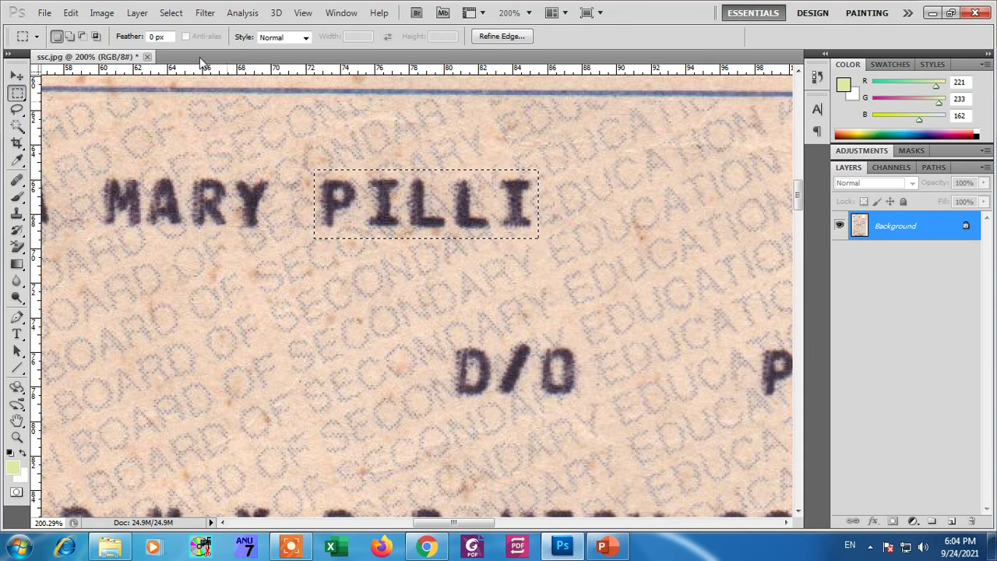
Step: Bring up the Select menu commands with the PILLI marquee active
click(173, 15)
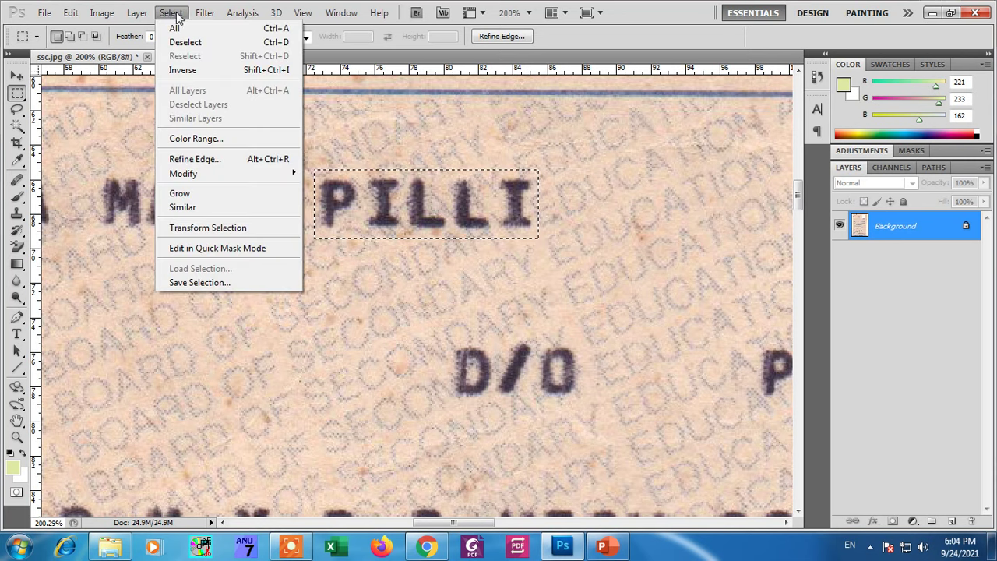
click(174, 15)
click(172, 15)
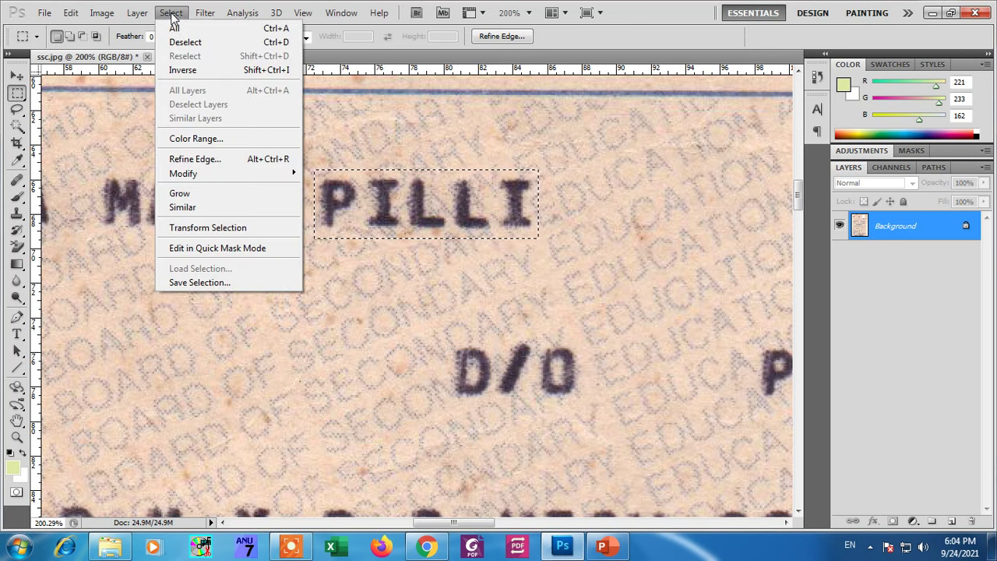
click(173, 16)
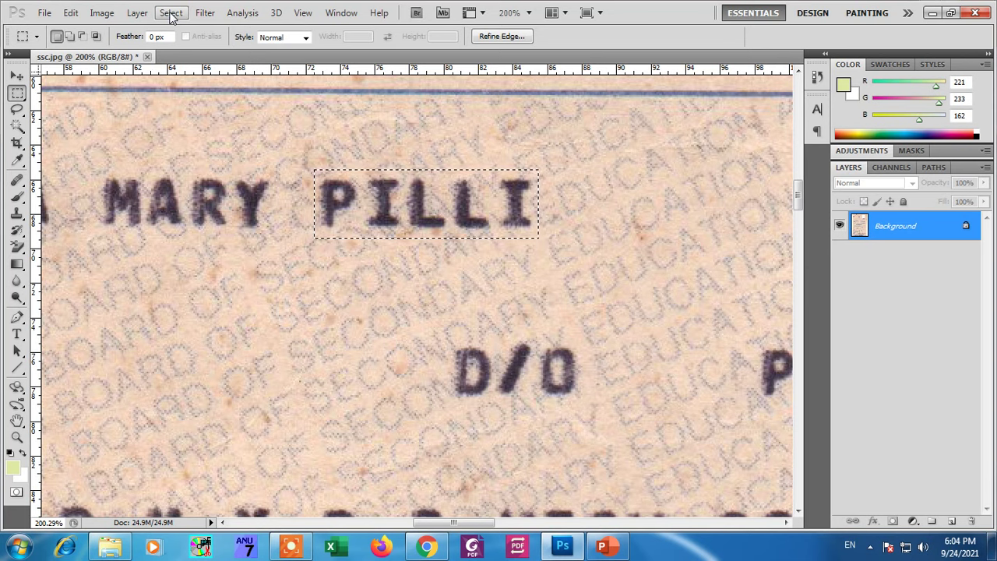
click(173, 15)
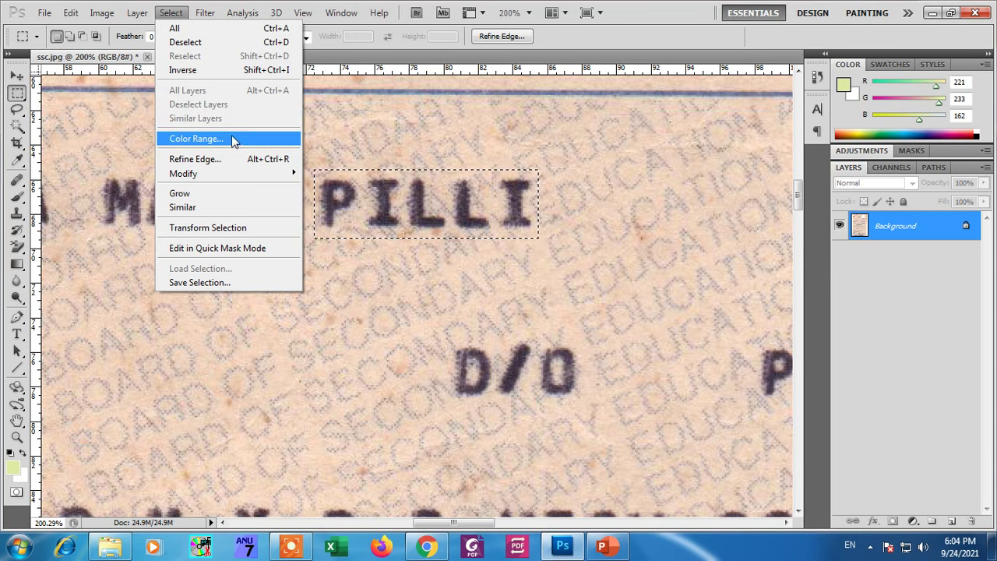
Step: Use Color Range at Fuzziness 40, sampling the letter ink, to select only PILLI's letters
click(205, 140)
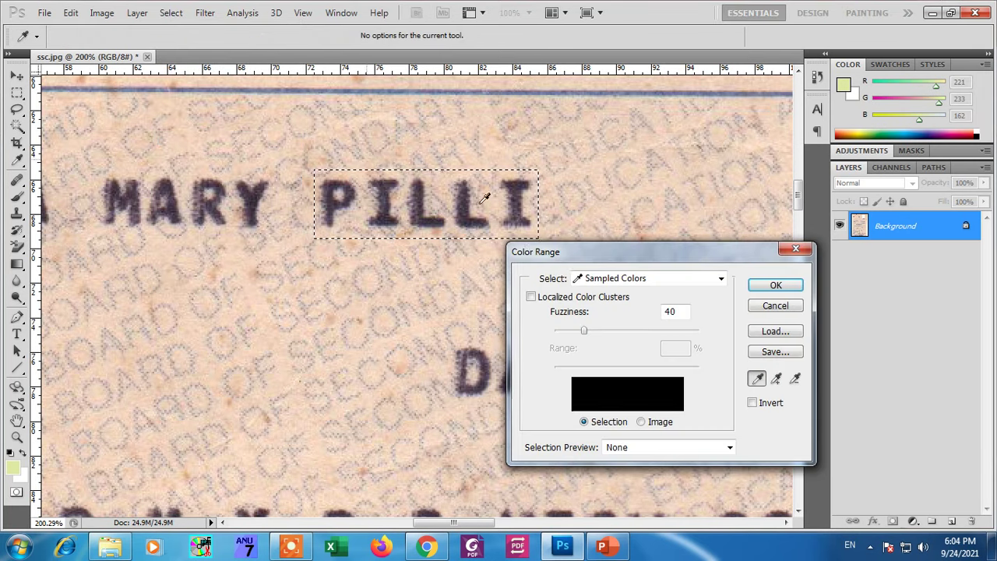
drag(576, 253, 637, 158)
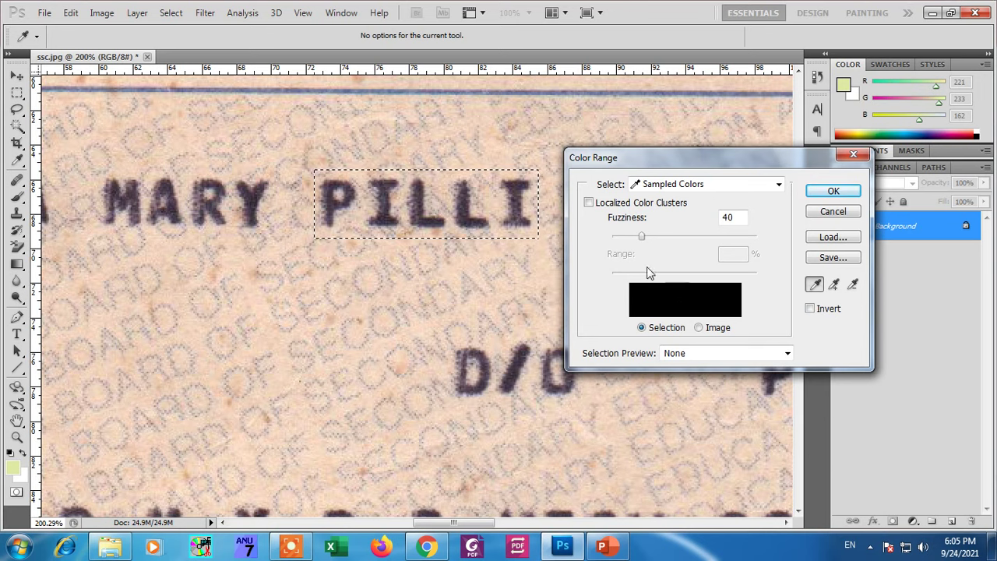
click(464, 202)
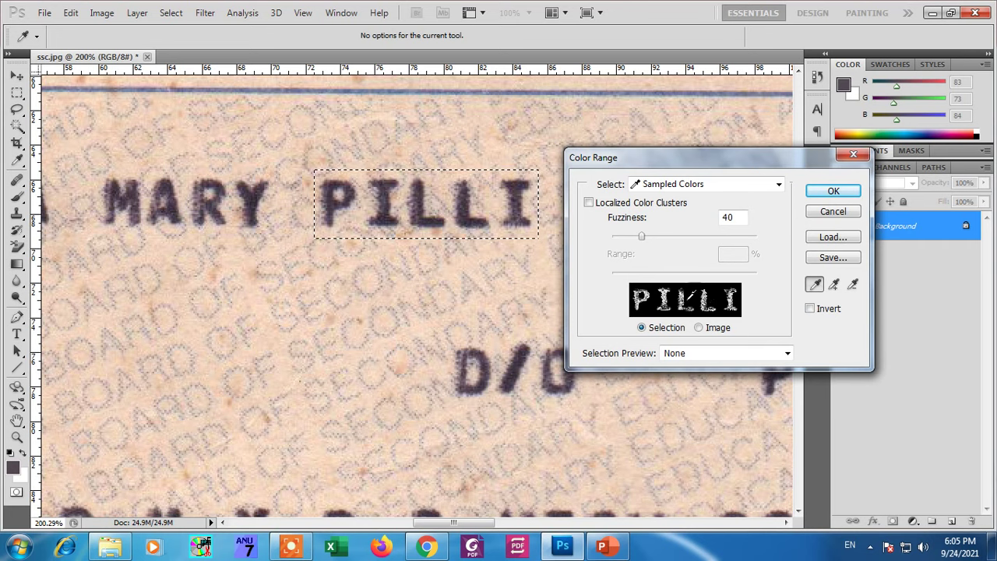
click(833, 285)
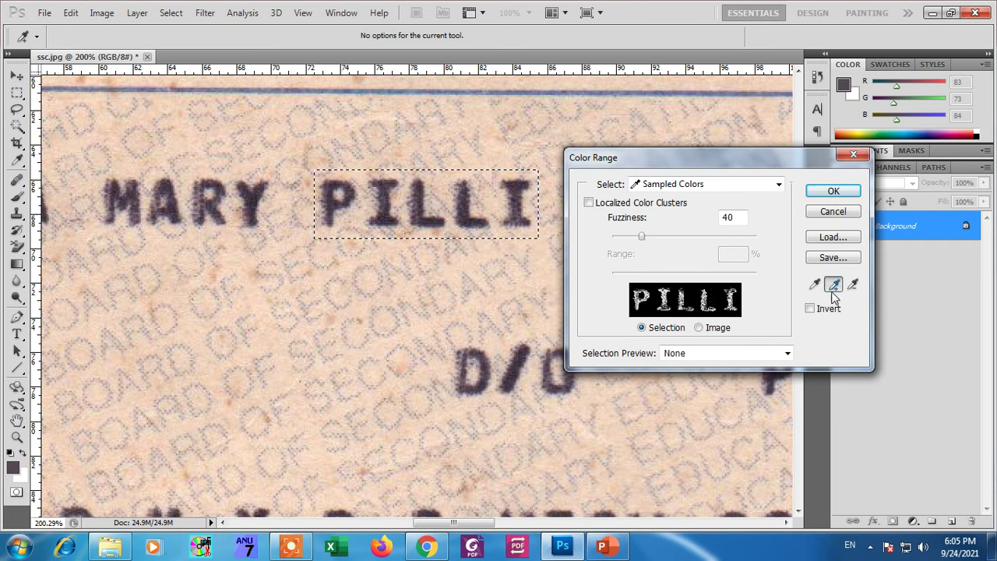
click(342, 187)
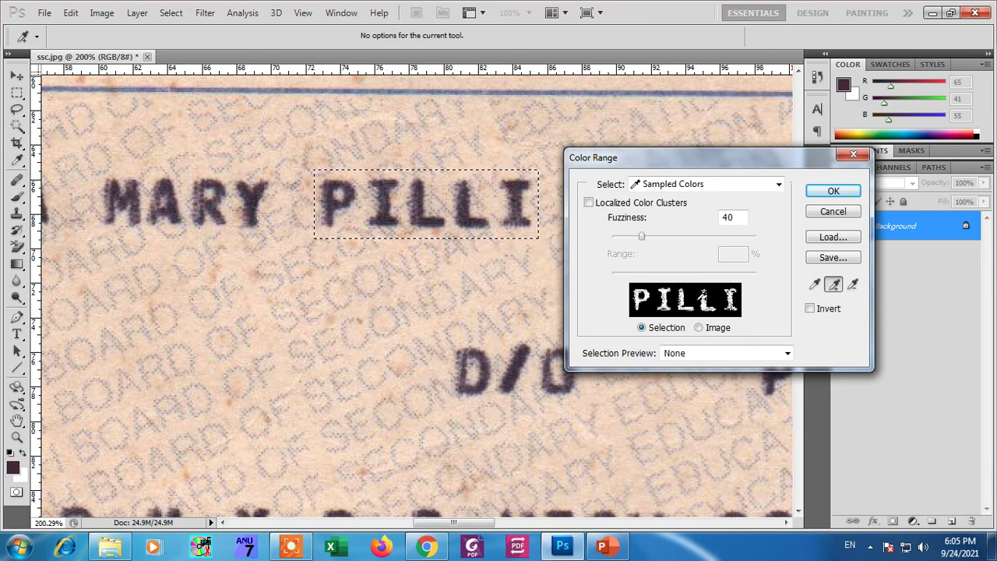
click(832, 192)
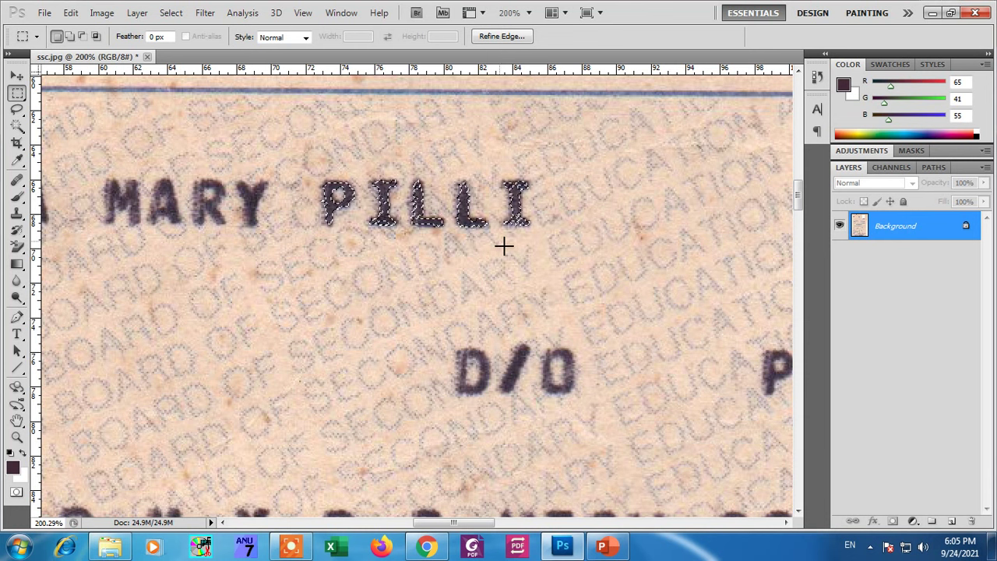
Step: Expand the PILLI letter selection by 4 pixels
click(171, 13)
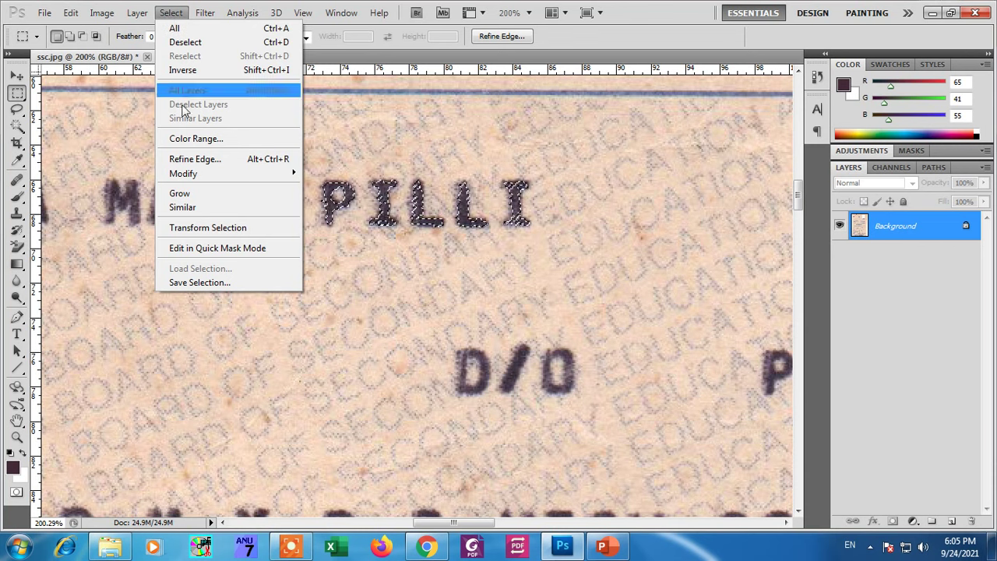
mouse_move(183, 173)
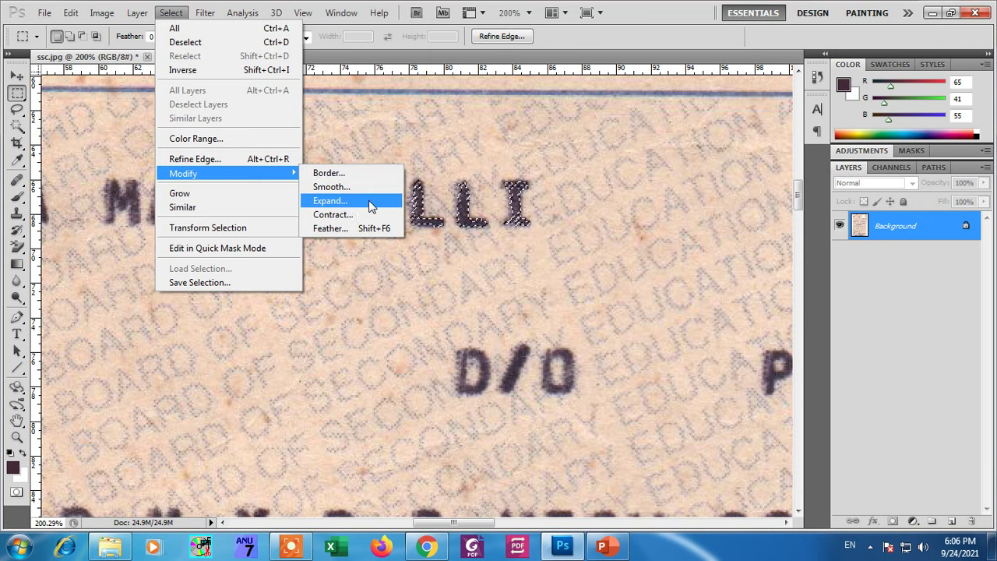
click(343, 201)
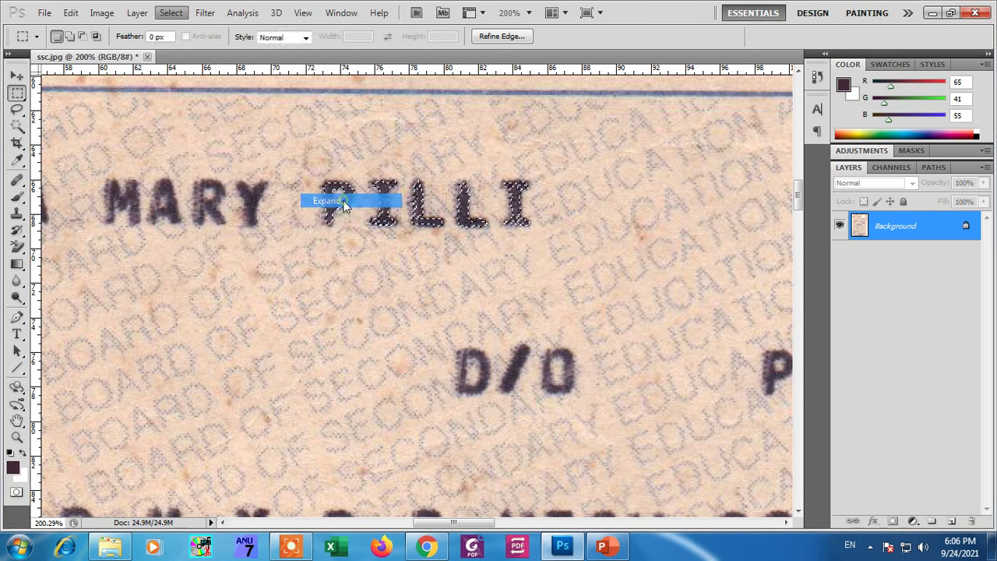
text(4)
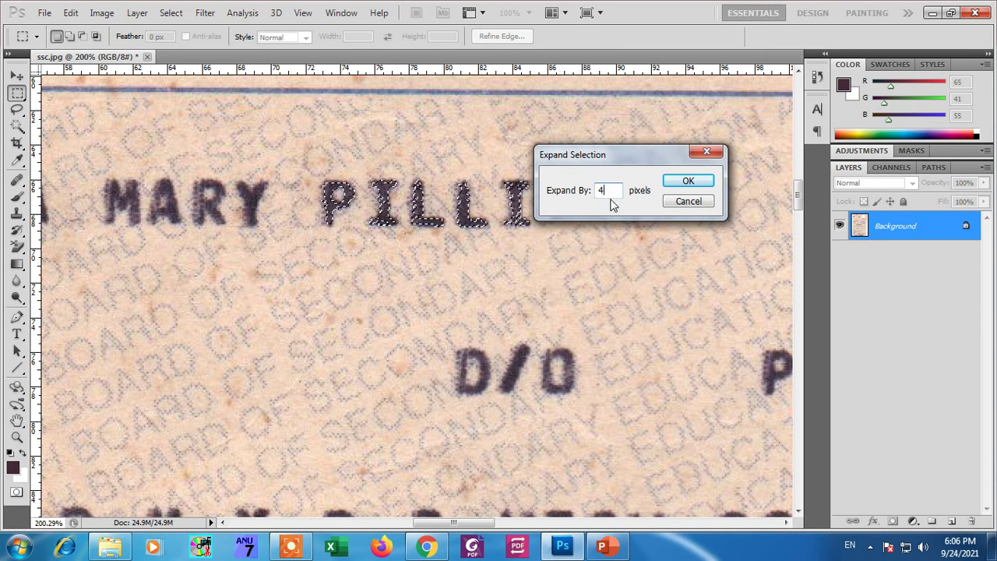
click(688, 182)
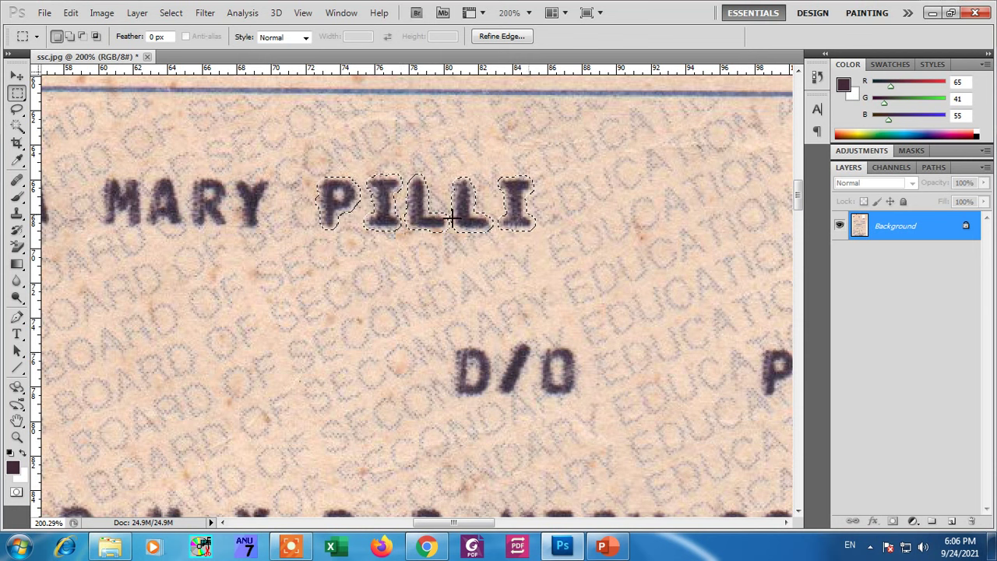
Step: Erase PILLI with a Content-Aware Fill of the letter selection
click(71, 14)
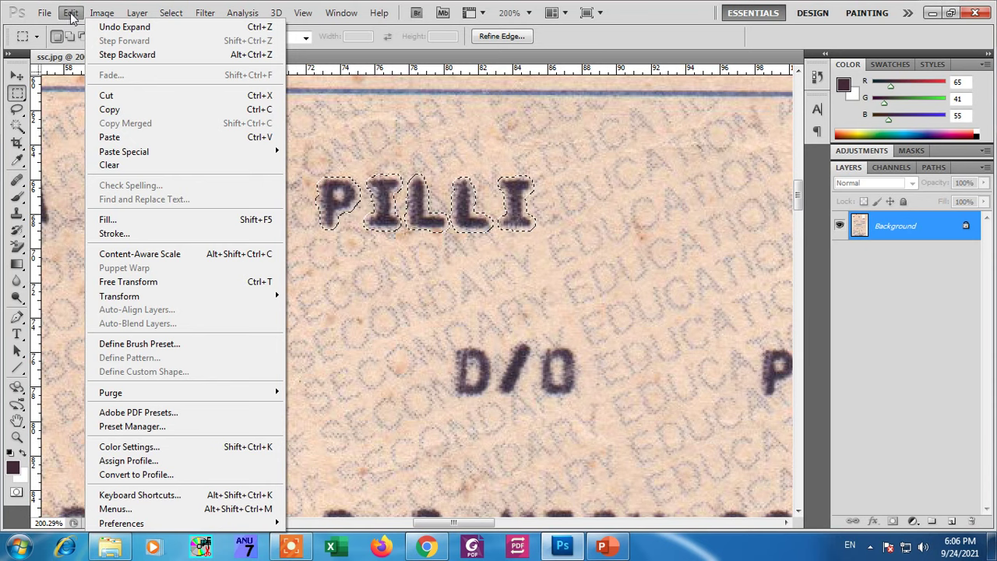
click(71, 15)
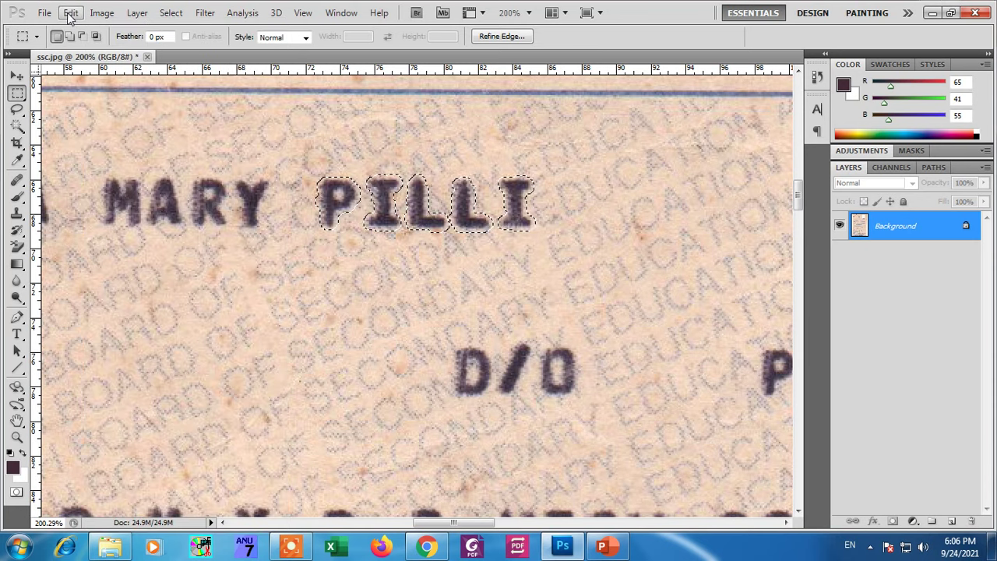
click(71, 14)
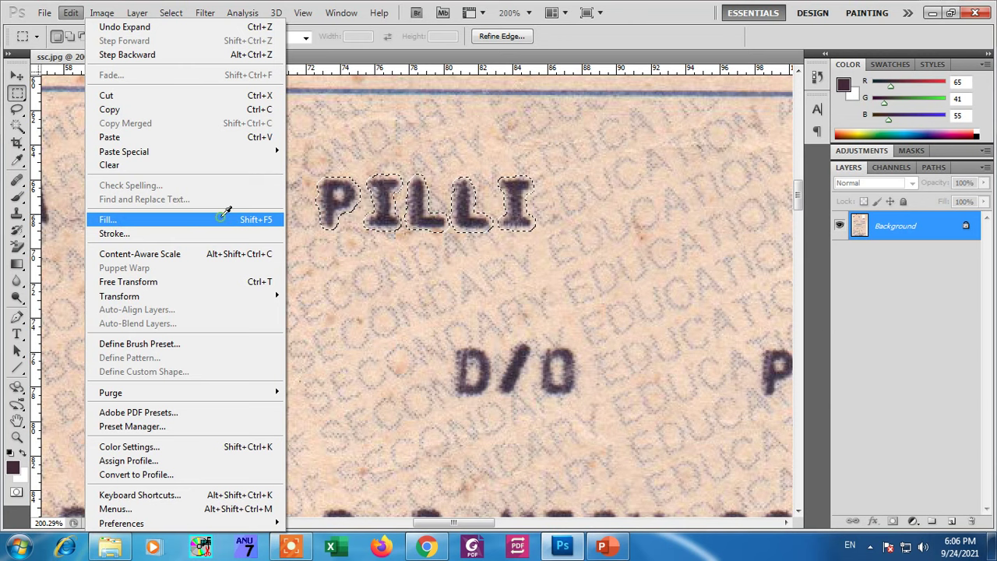
click(216, 219)
drag(409, 125, 583, 129)
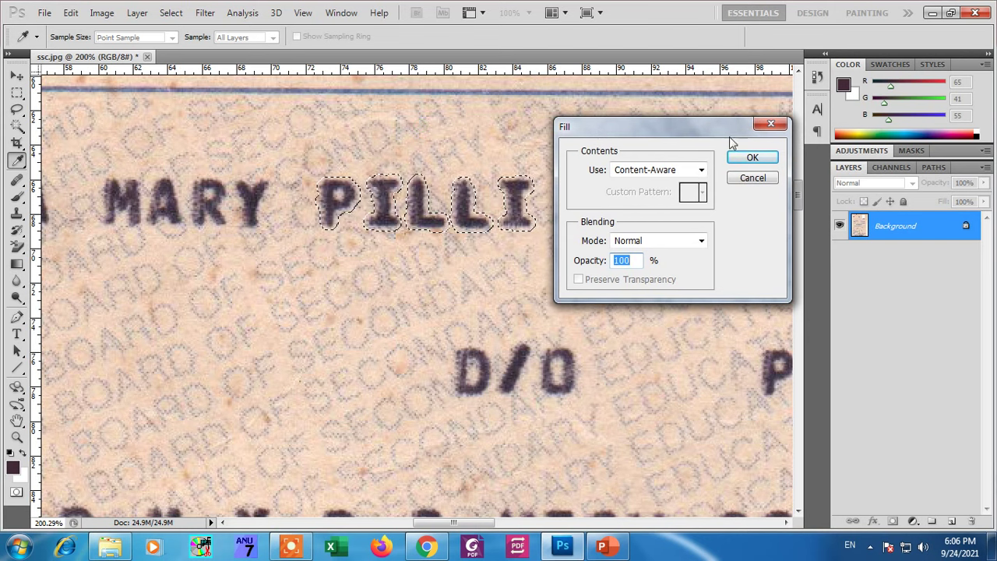
click(749, 158)
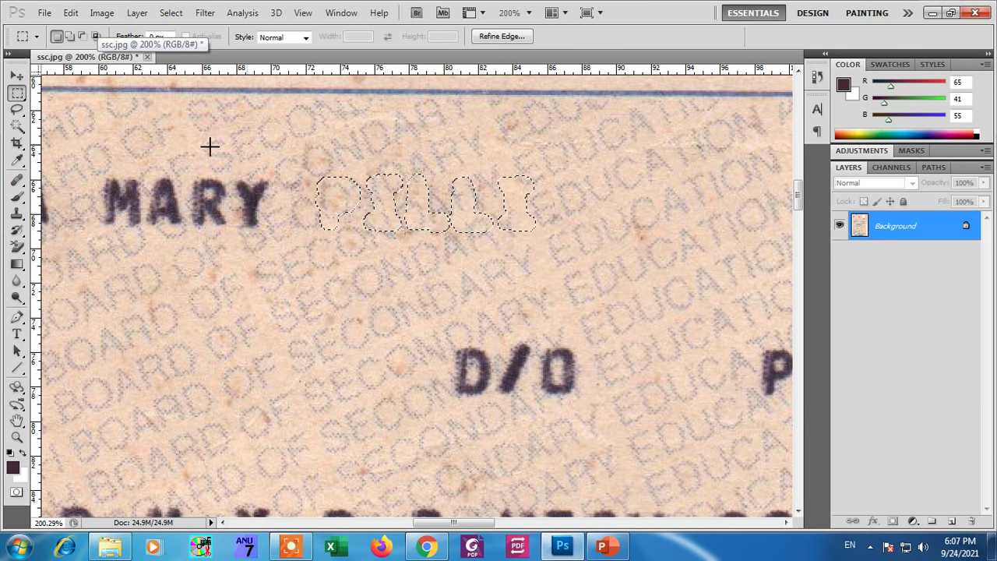
Step: Switch to the Move tool and deselect the erased surname area
click(16, 76)
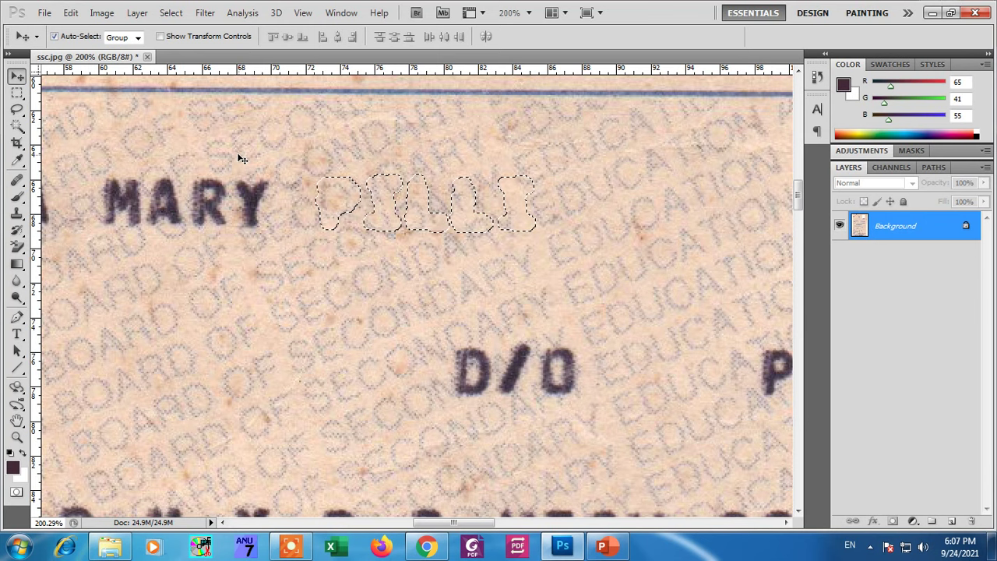
key(ctrl+d)
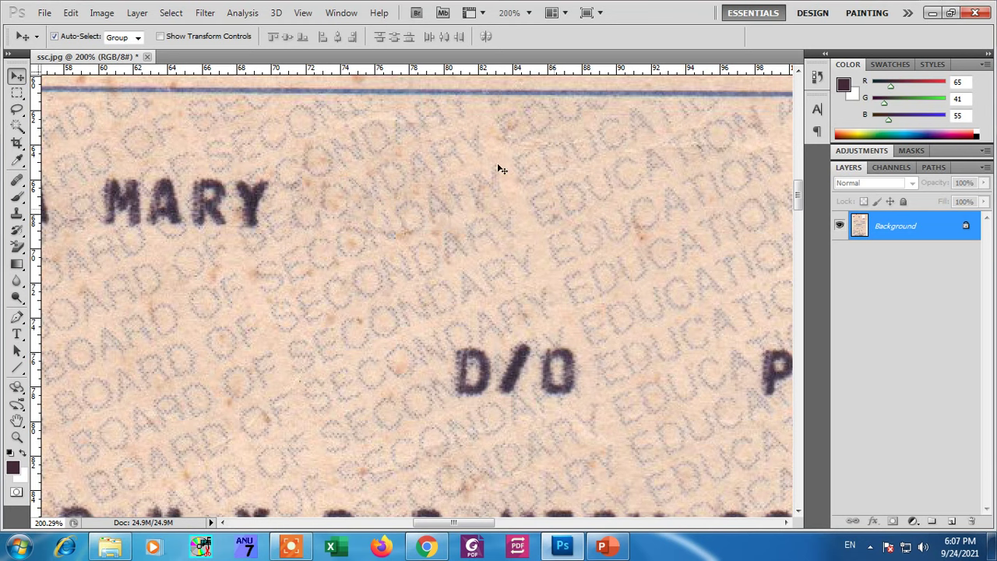
click(70, 13)
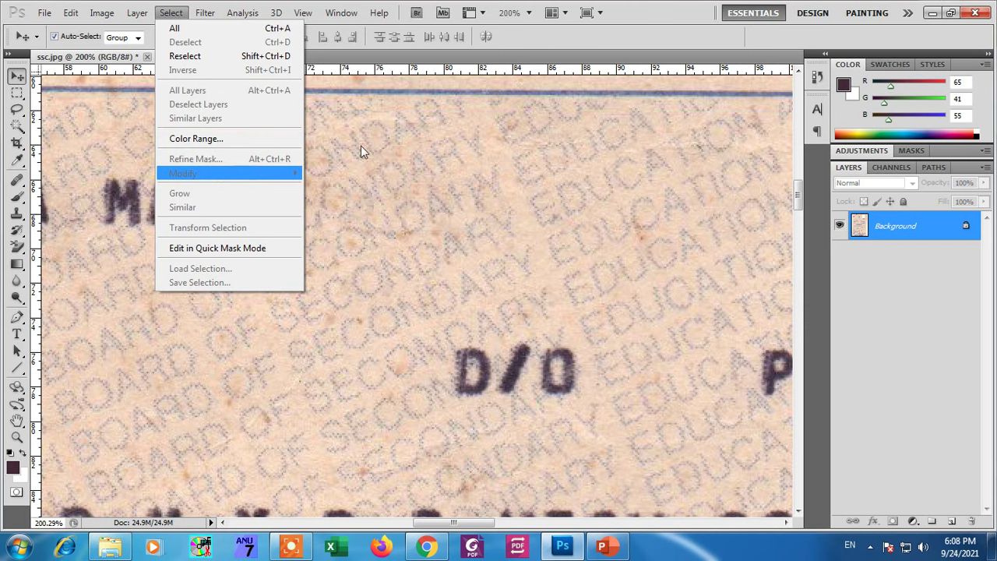
Step: Zoom in to about 293% and pan down to serial number 0795806
click(173, 203)
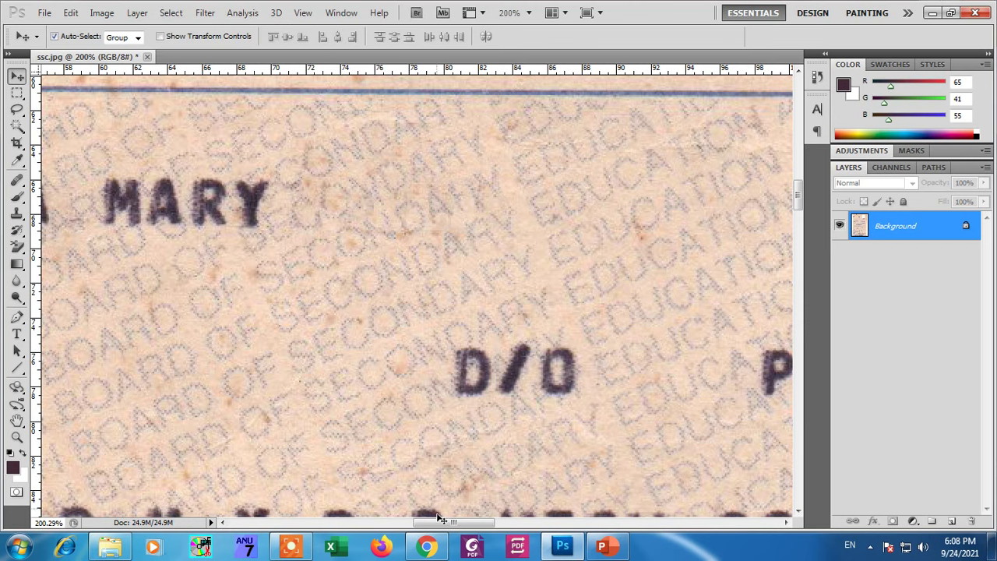
scroll(175, 257, up, 2)
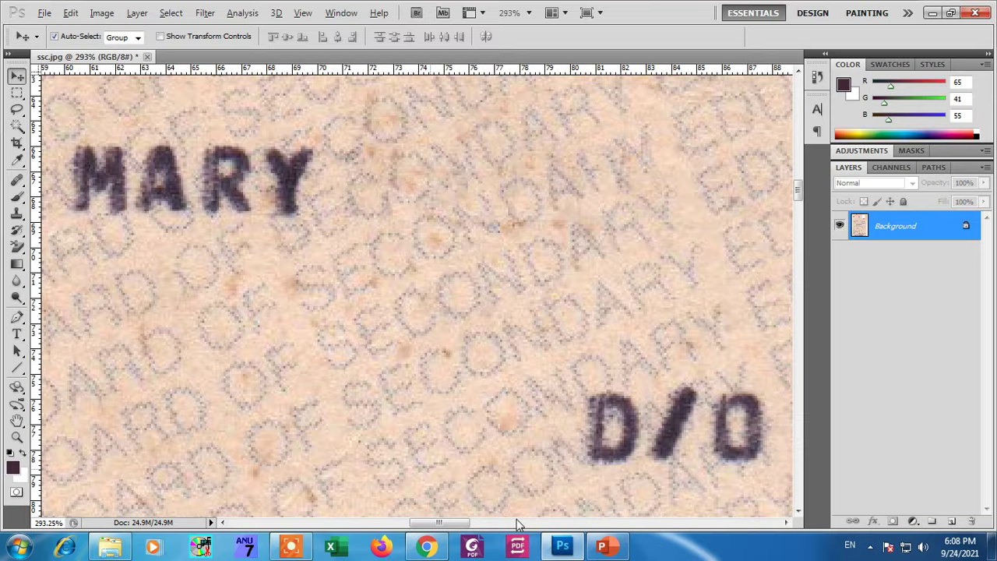
drag(440, 523, 410, 526)
scroll(346, 393, down, 1)
scroll(345, 393, down, 1)
scroll(350, 395, down, 2)
scroll(327, 247, down, 2)
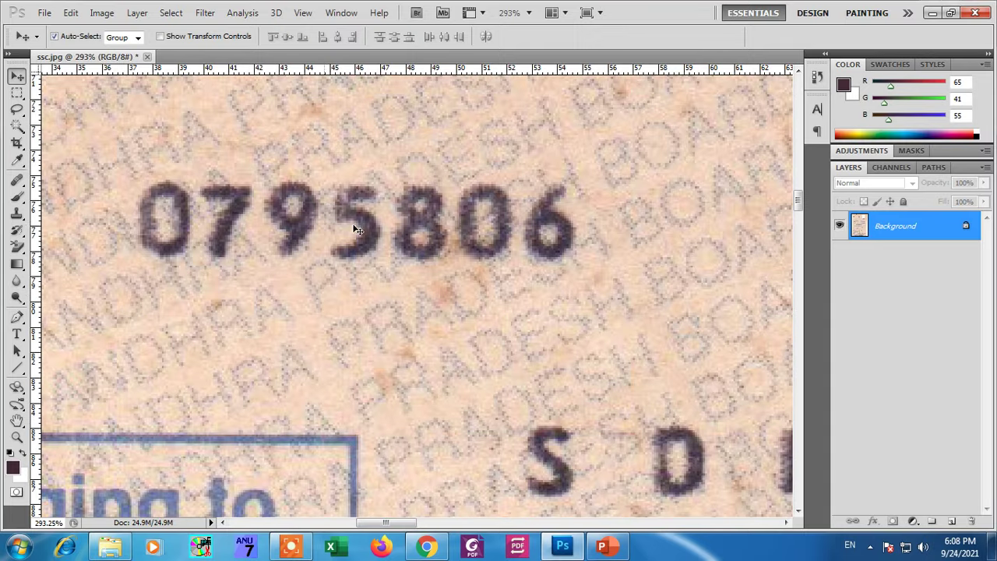
click(17, 94)
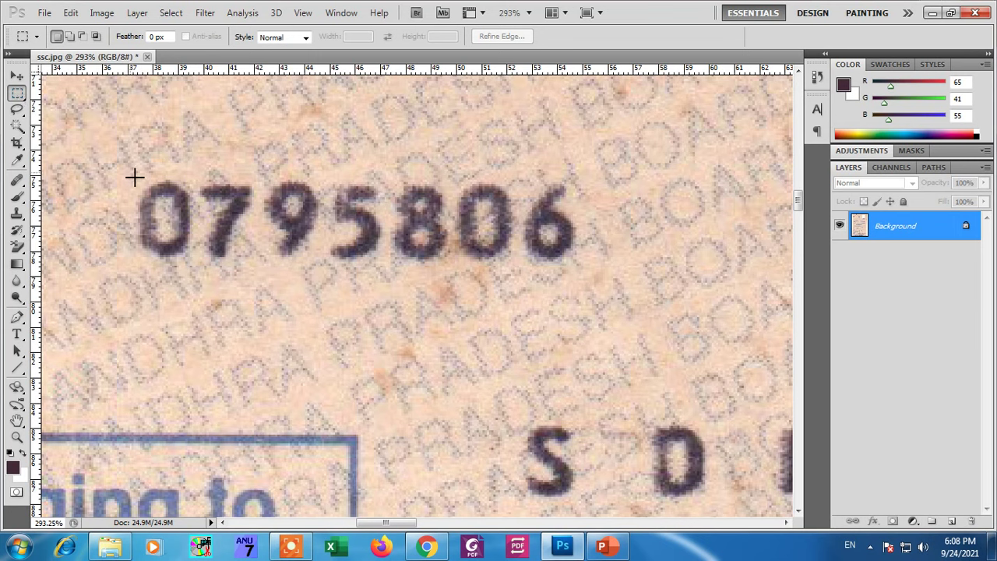
Step: Box serial number 0795806 with a rectangular marquee and start a Color Range selection
drag(323, 261, 581, 270)
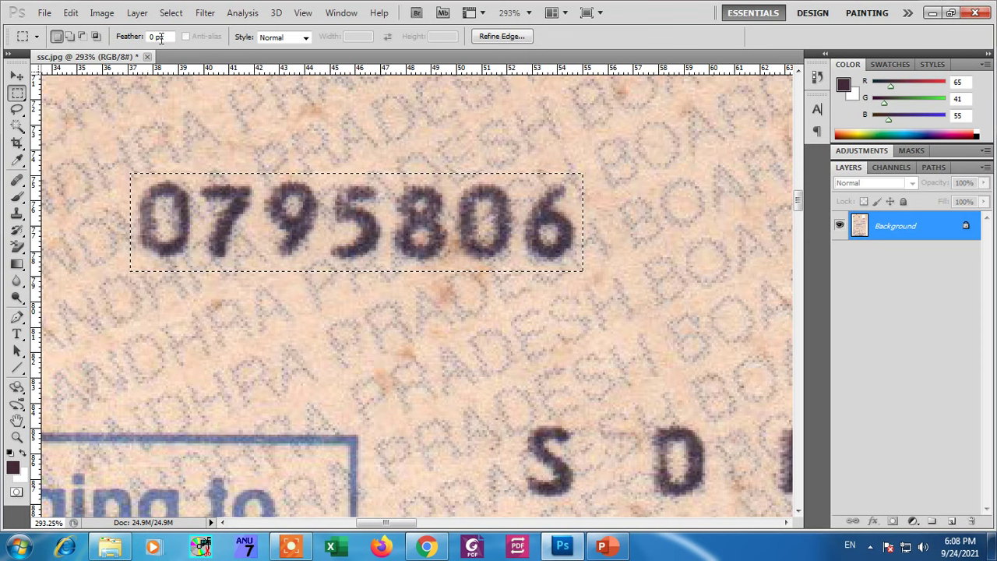
click(171, 13)
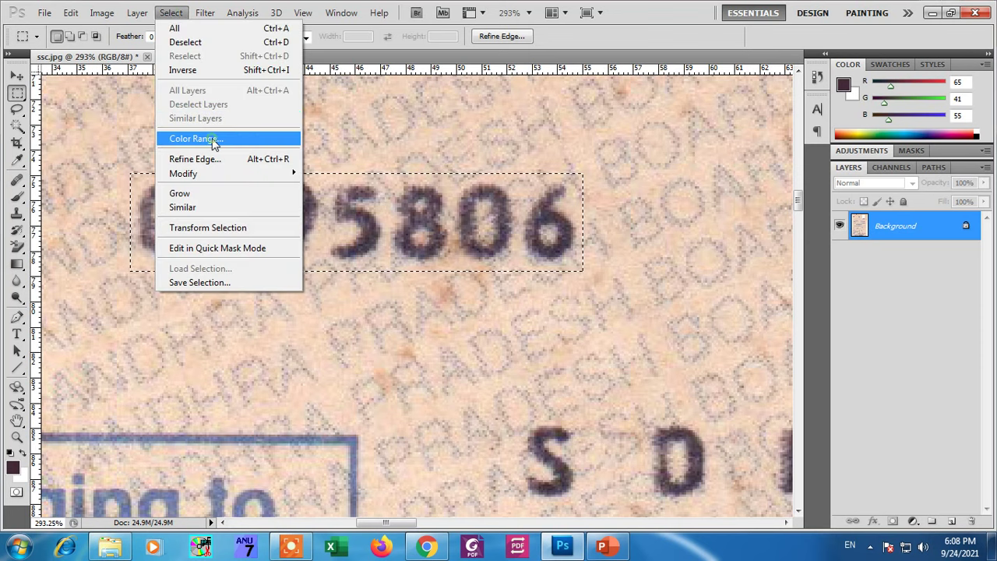
click(195, 138)
drag(675, 163, 762, 158)
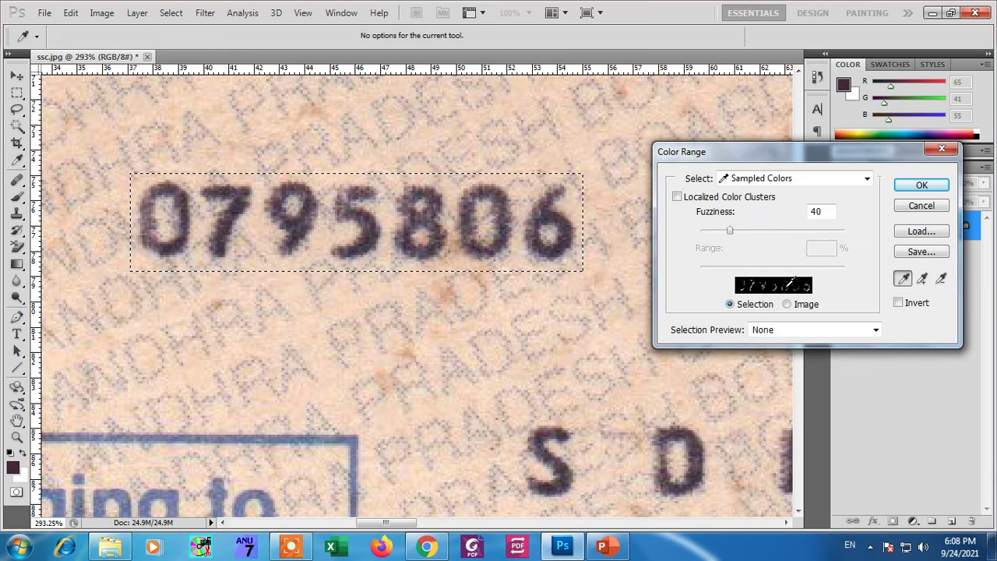
Step: Sample and add the digit ink shades at Fuzziness 40 to select only the digits
click(554, 218)
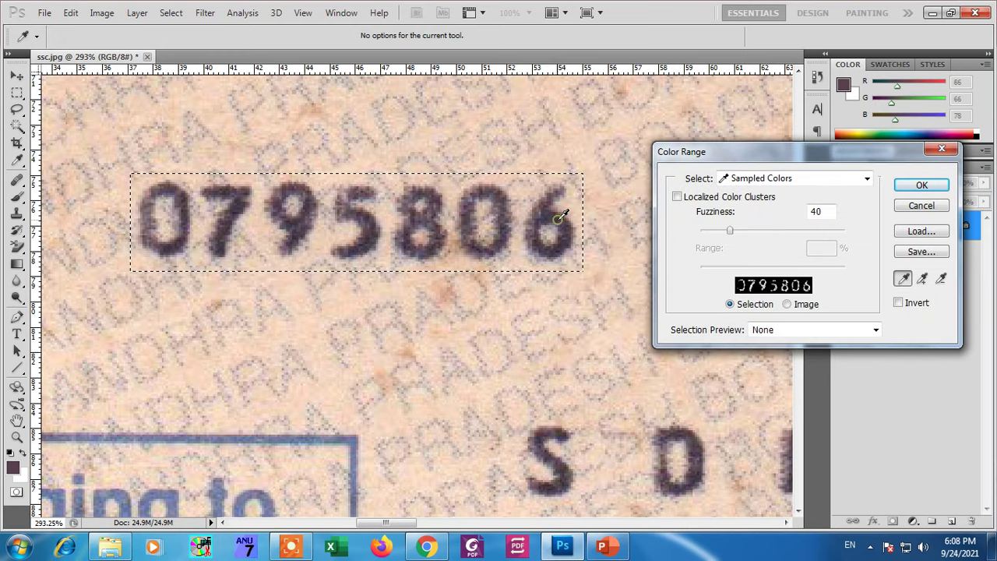
click(417, 219)
click(223, 225)
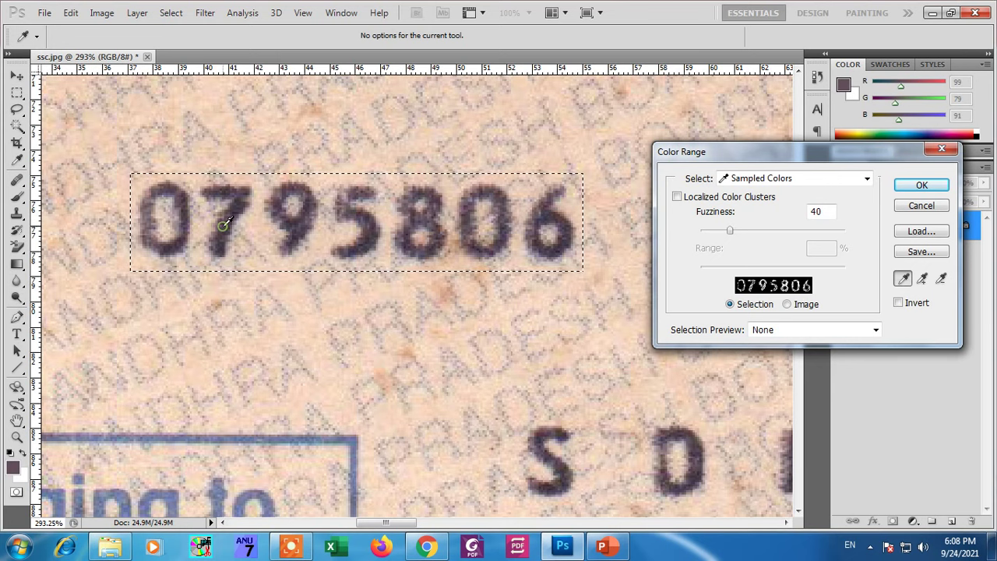
click(922, 282)
click(278, 210)
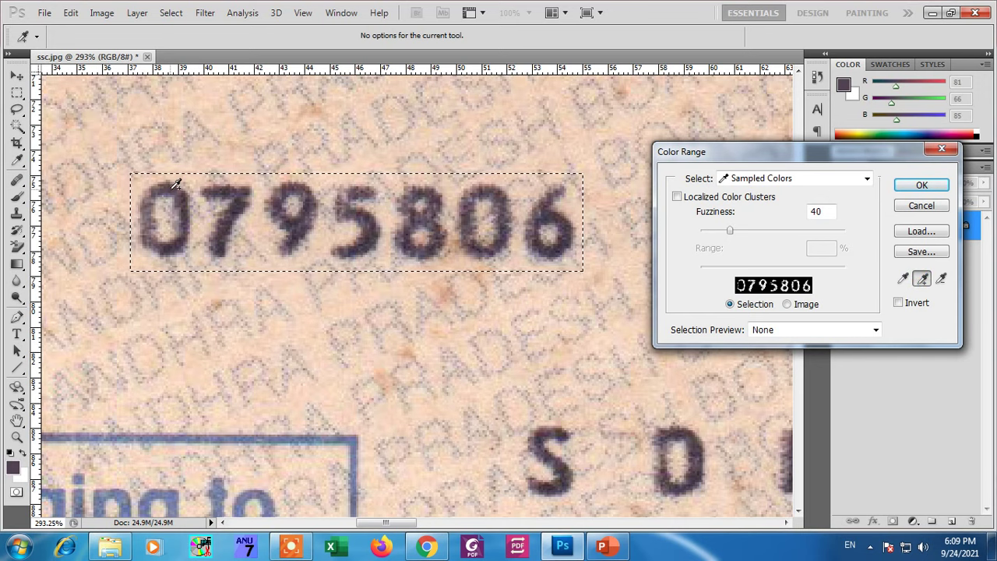
click(556, 212)
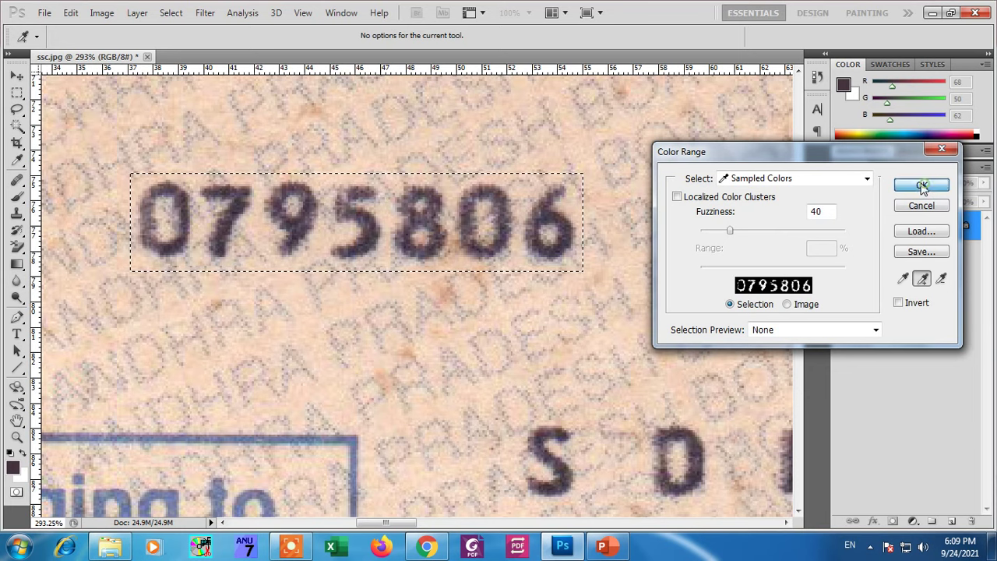
click(925, 188)
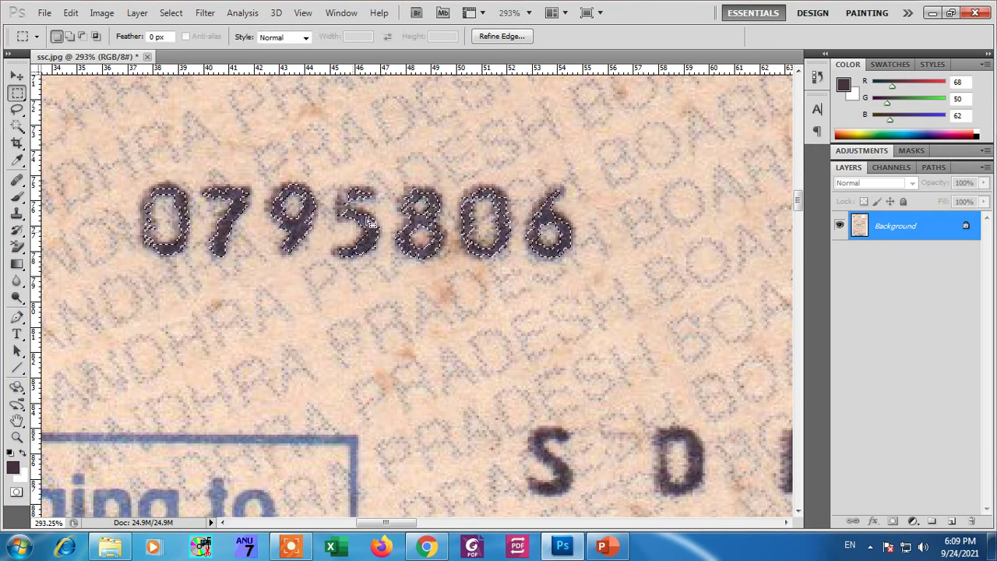
Step: Expand the serial number digit selection by 4 pixels
click(172, 13)
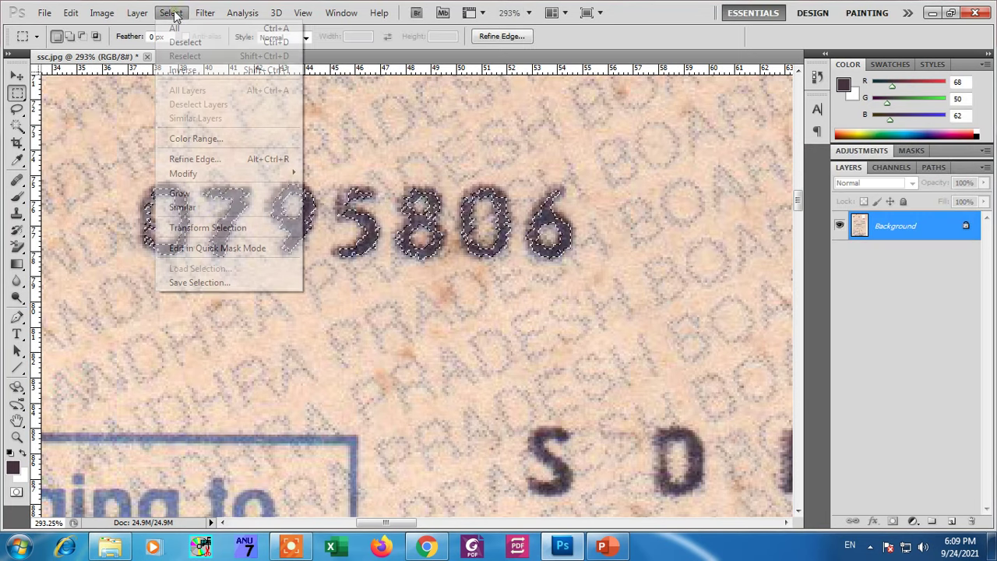
mouse_move(183, 173)
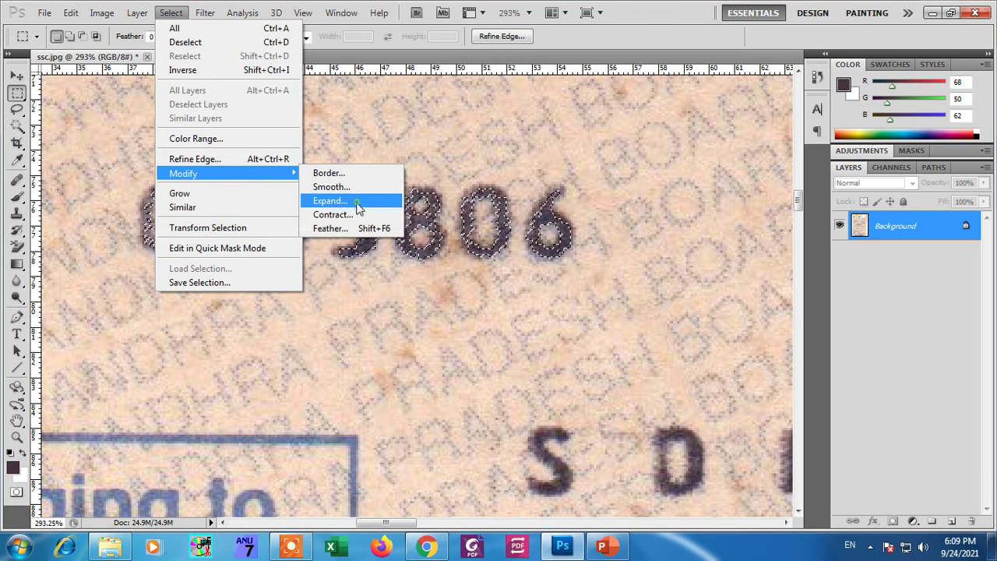
click(358, 201)
text(4)
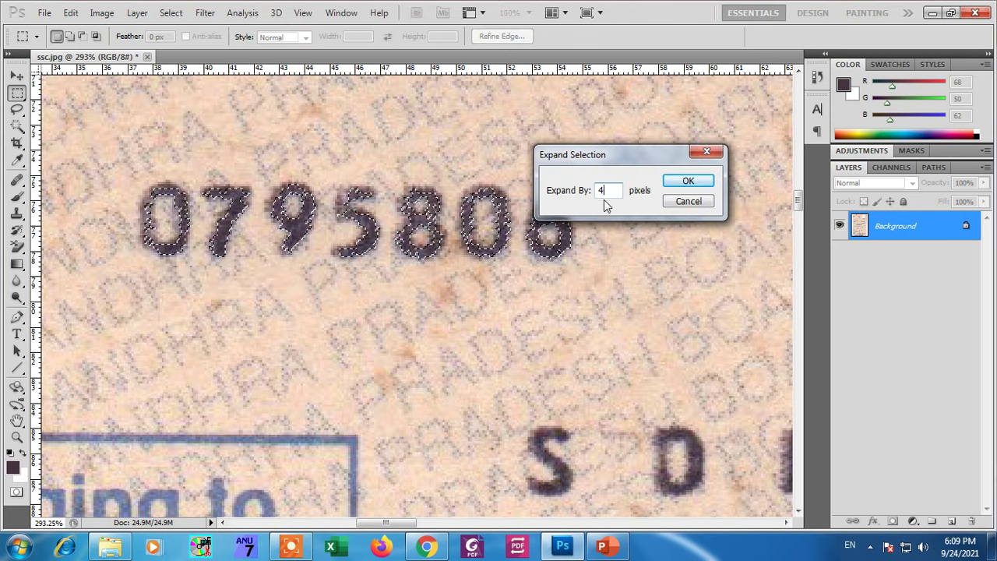
click(688, 181)
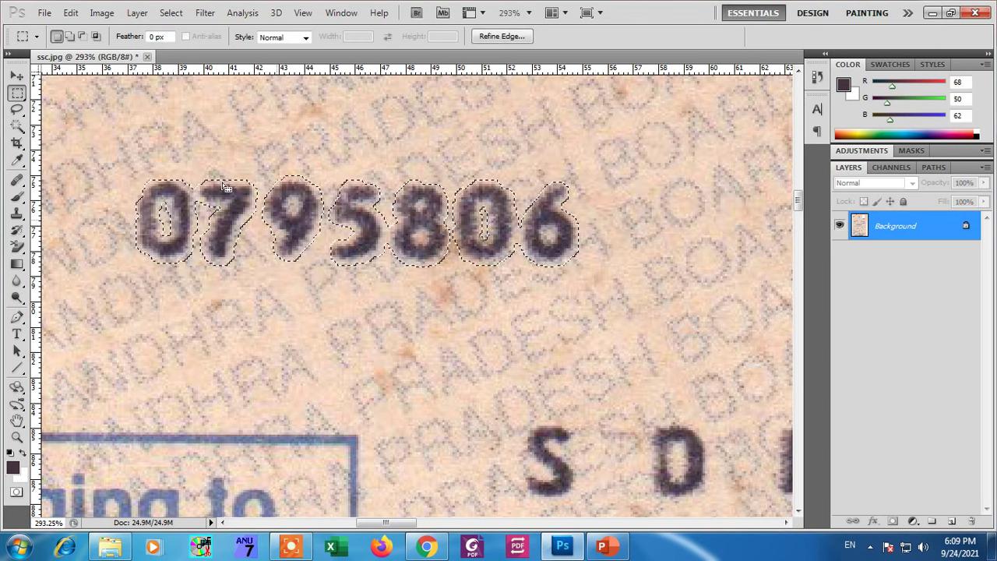
click(70, 13)
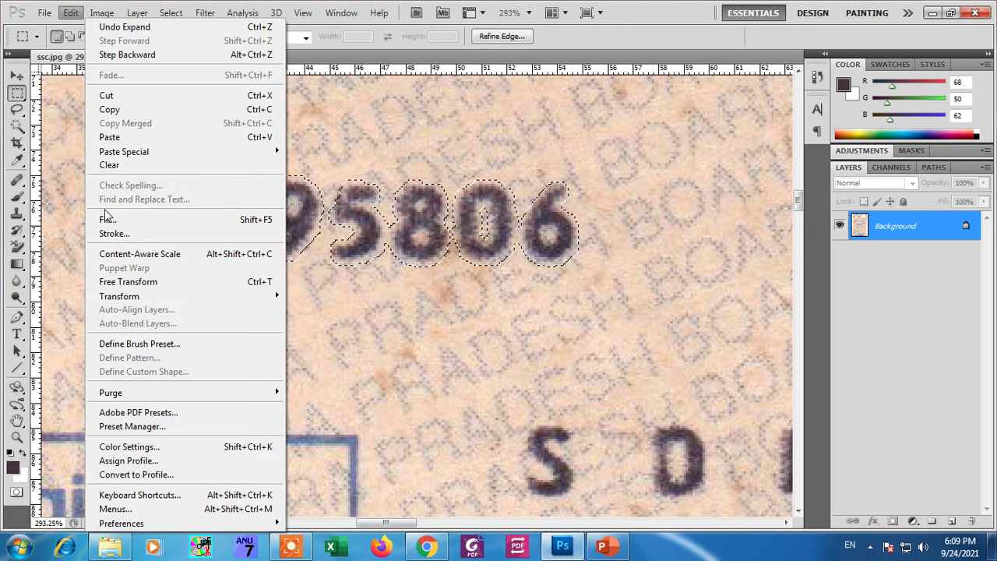
Step: Content-Aware Fill the selection to erase 0795806, then deselect
click(112, 219)
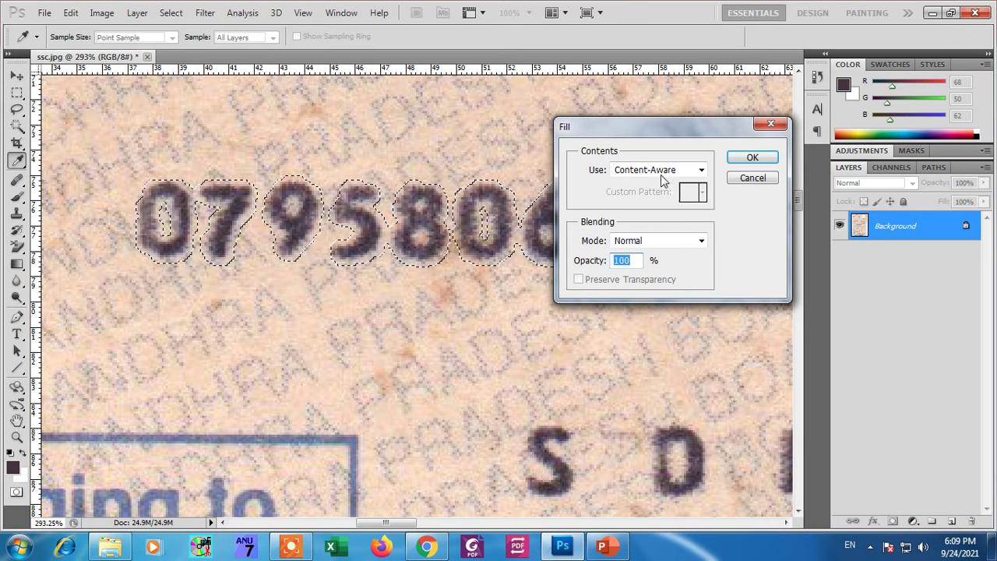
drag(662, 138, 722, 142)
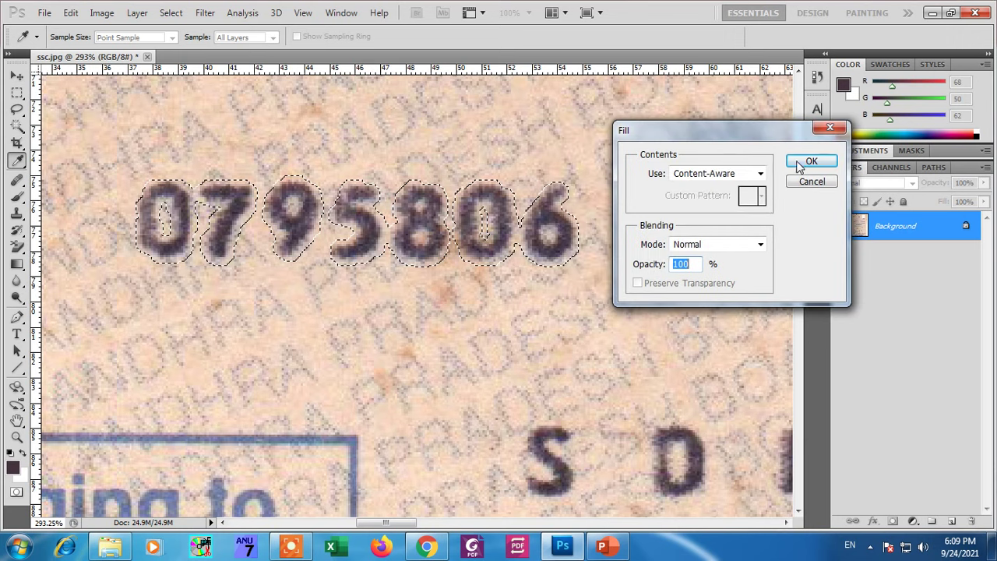
click(829, 161)
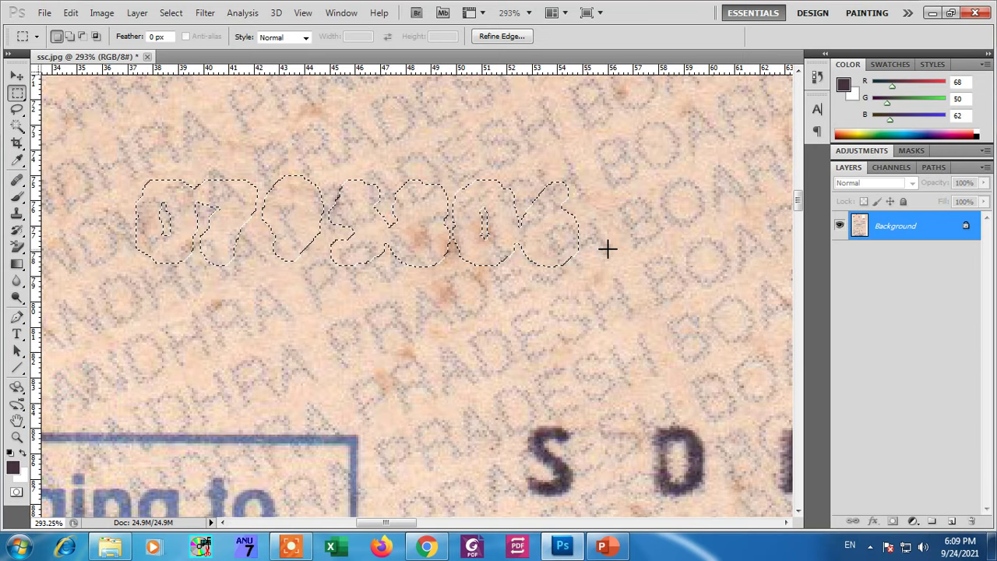
click(576, 244)
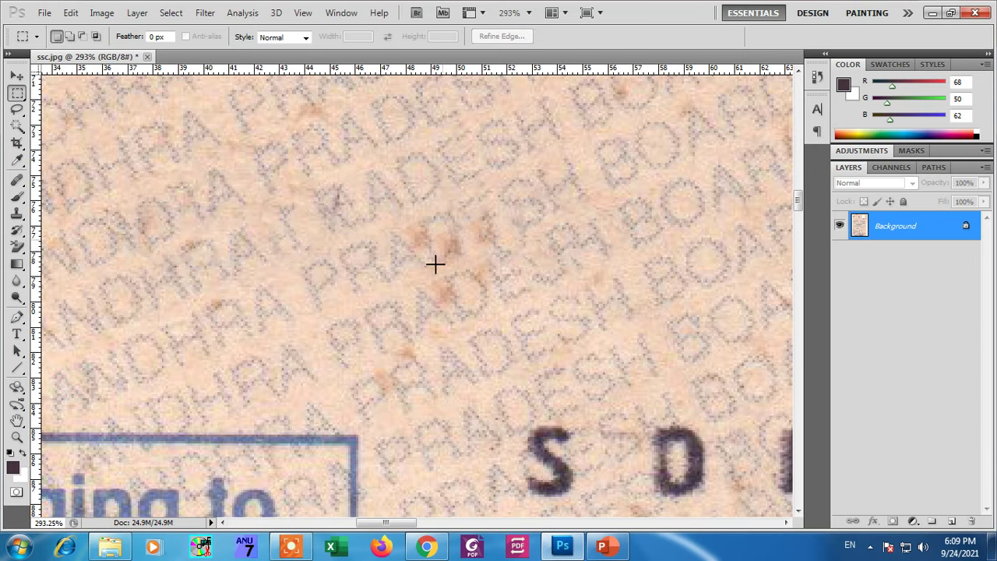